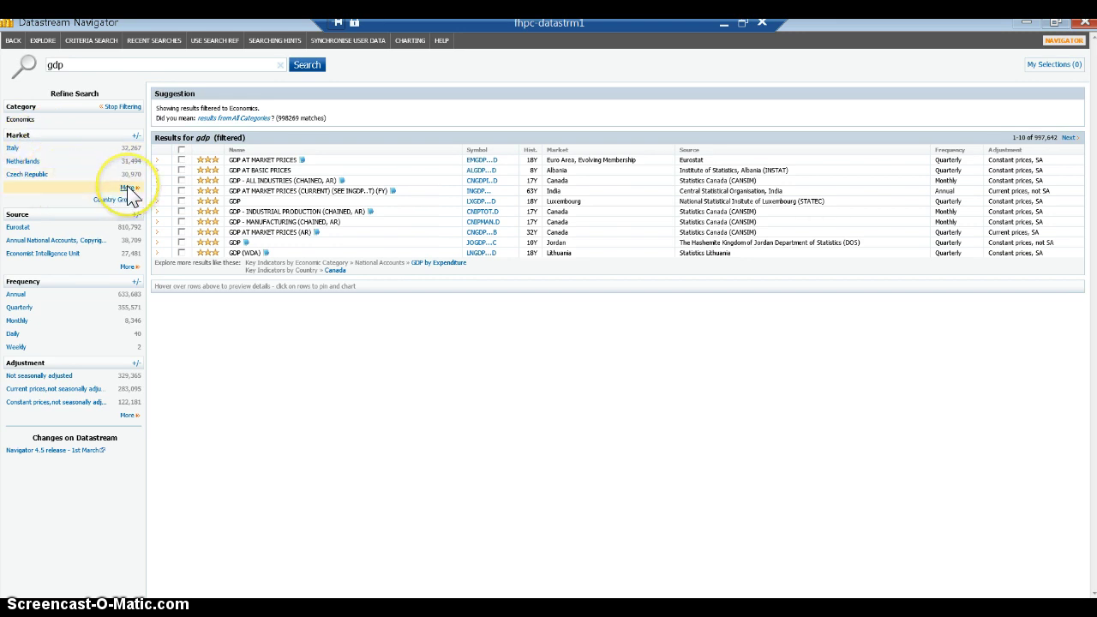
Step: Filter the GDP search results to the Ghana market using the full list of market options
click(128, 188)
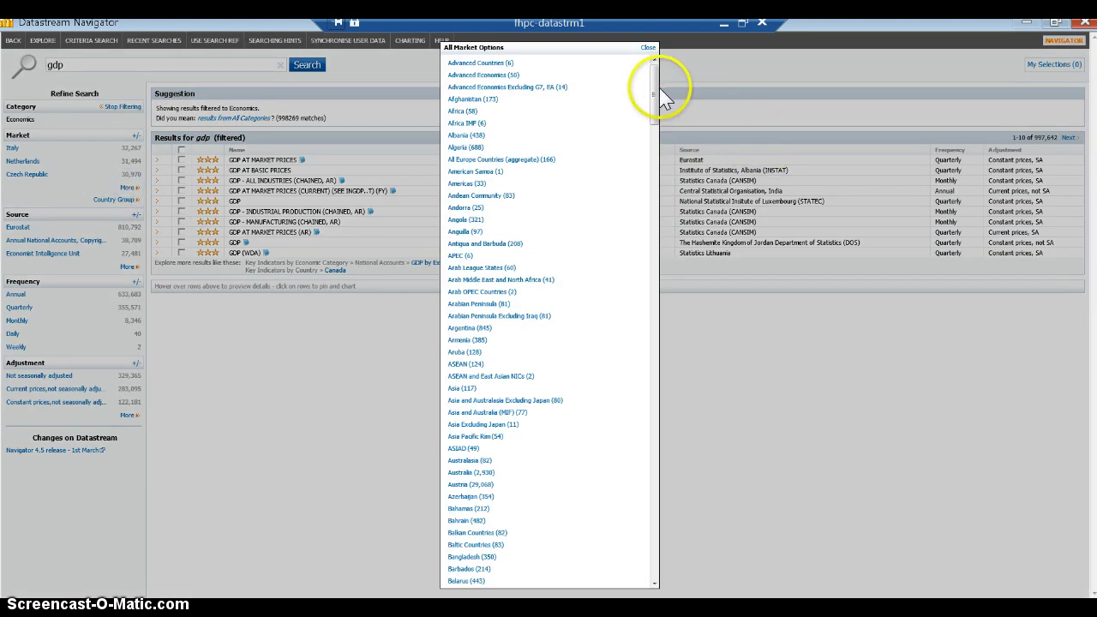
drag(653, 78, 658, 254)
scroll(656, 190, down, 3)
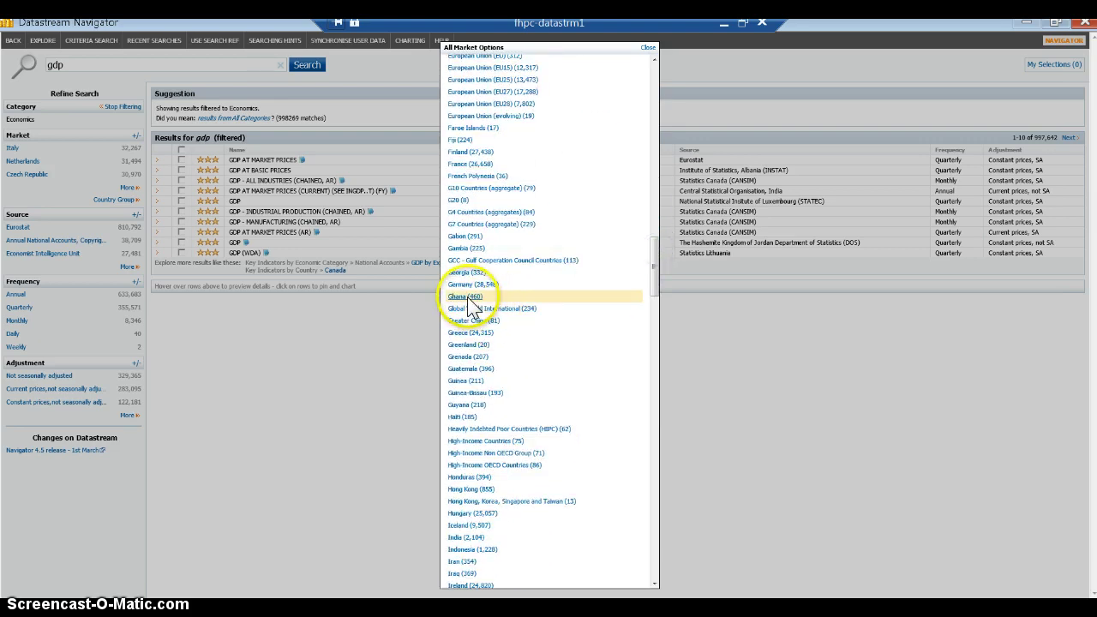
click(467, 298)
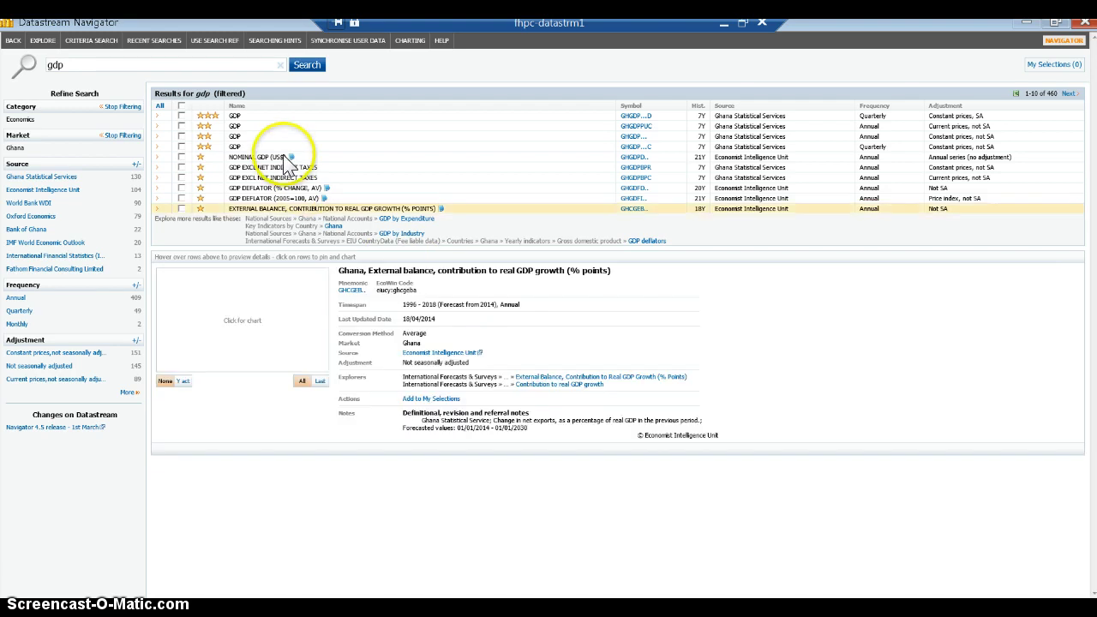
Step: Chart Ghana's quarterly, constant-price, seasonally adjusted GDP series, then select it for use in the time series request
click(217, 123)
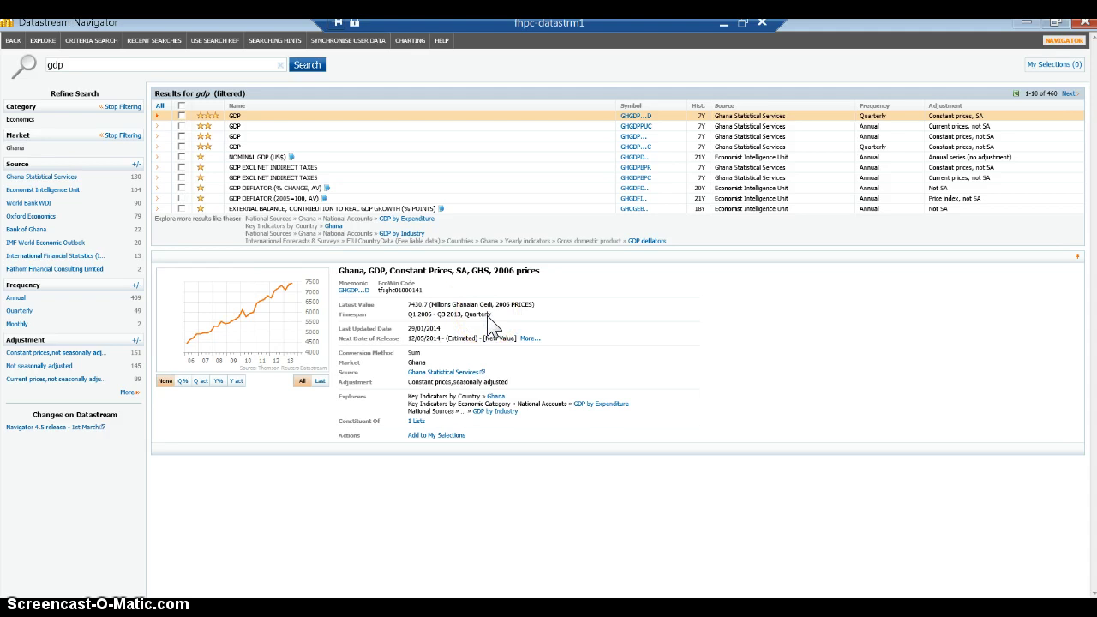
click(181, 116)
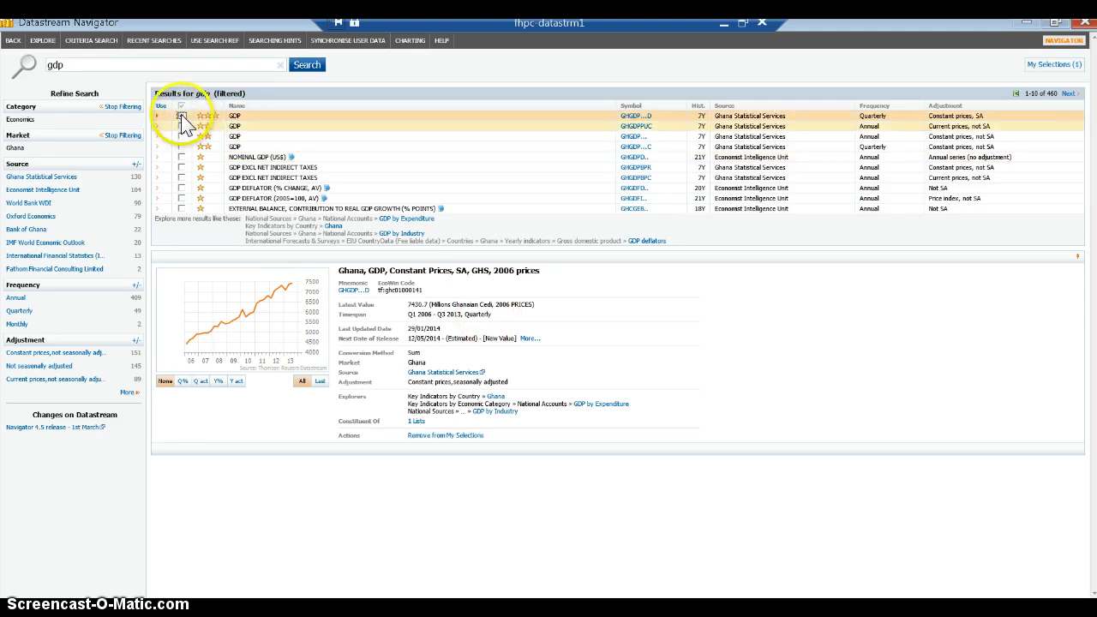
click(161, 106)
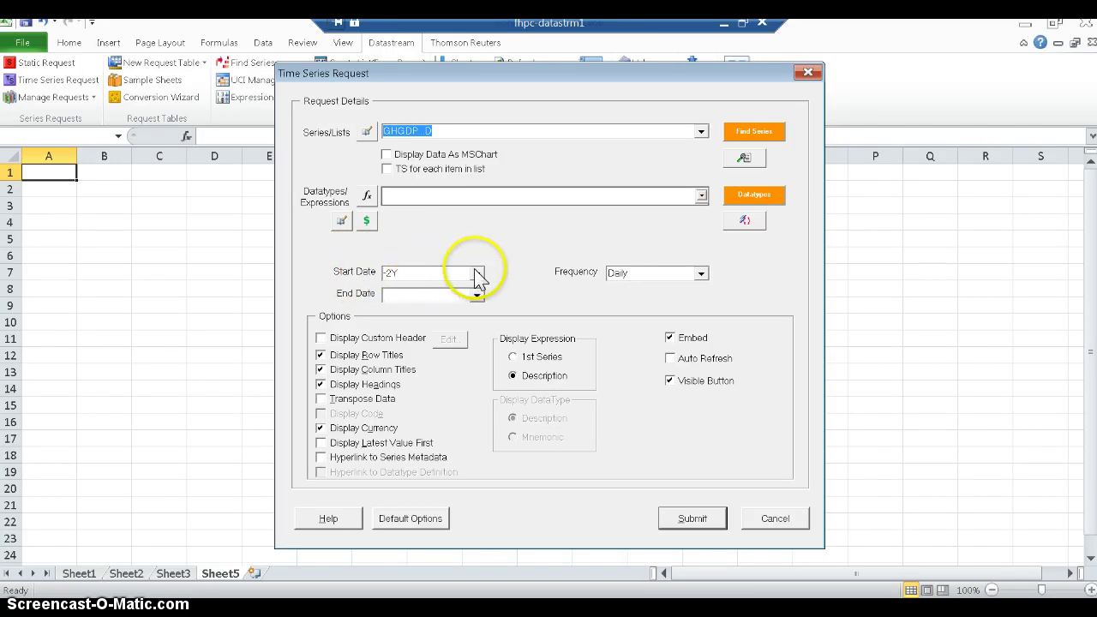
Step: Submit the time series request with Quarterly frequency and fit column B's width to its contents
click(392, 282)
click(700, 273)
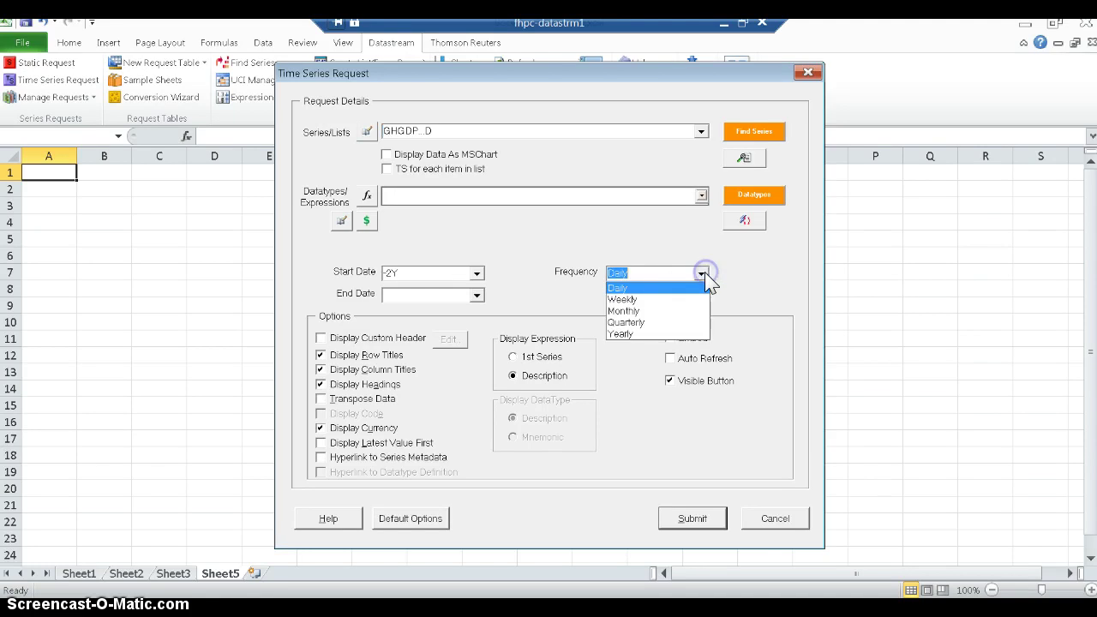
click(632, 323)
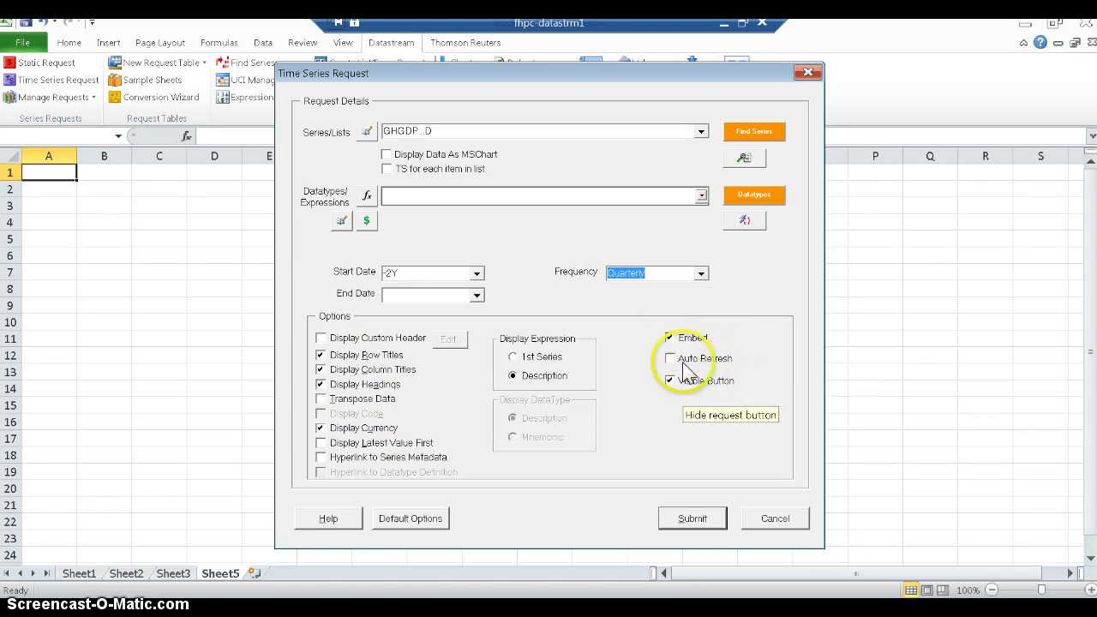
click(690, 518)
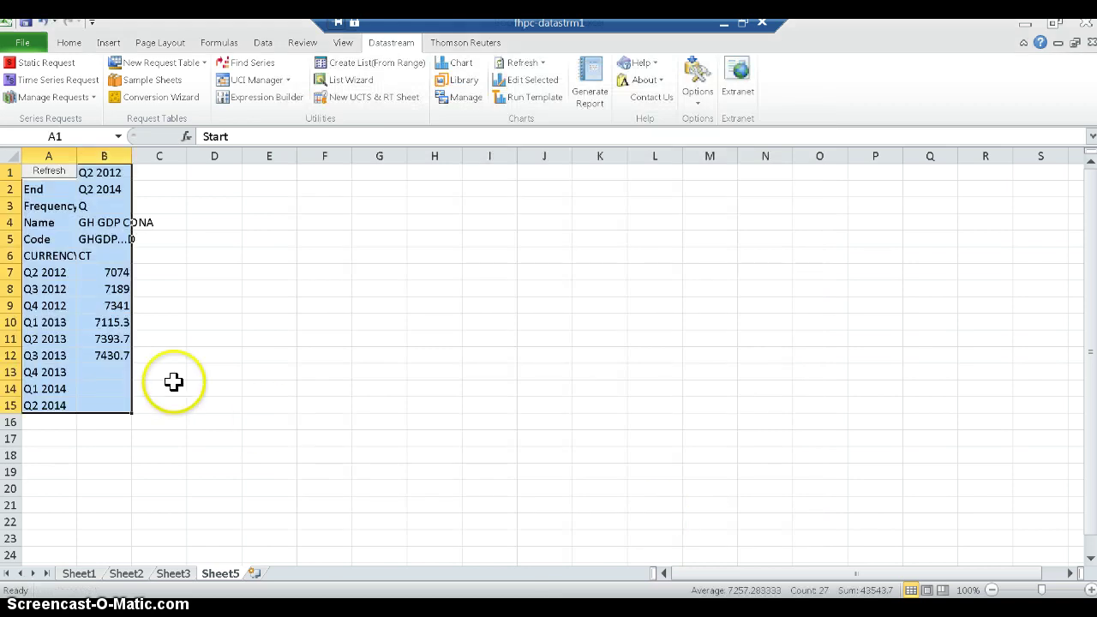
double_click(129, 154)
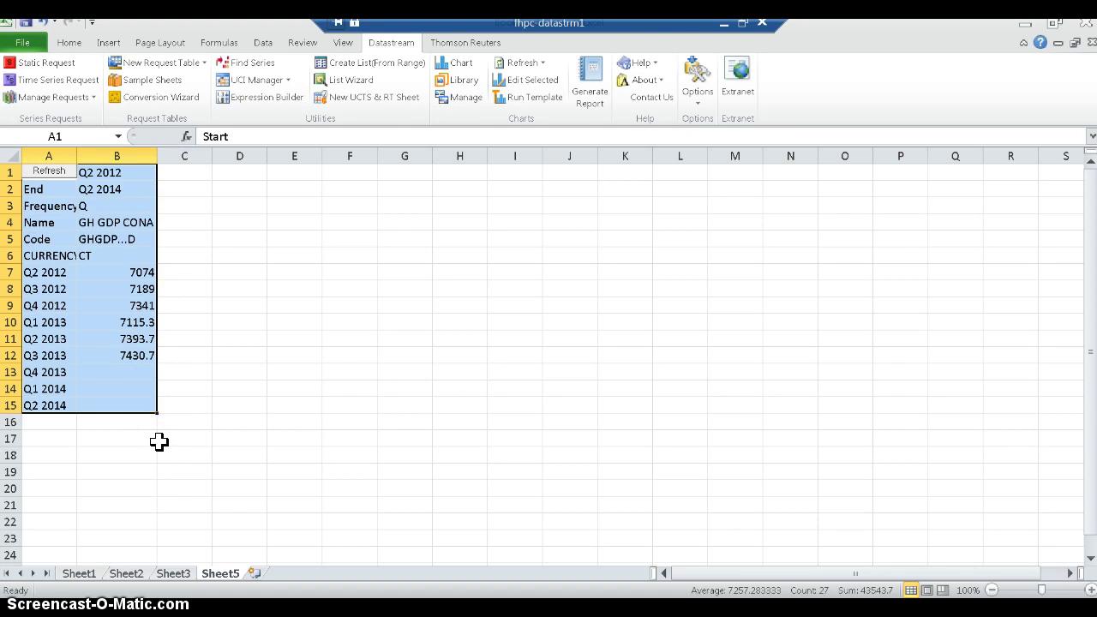
Step: Open the embedded Ghana GDP request in its editor and start finding another series for it
click(39, 173)
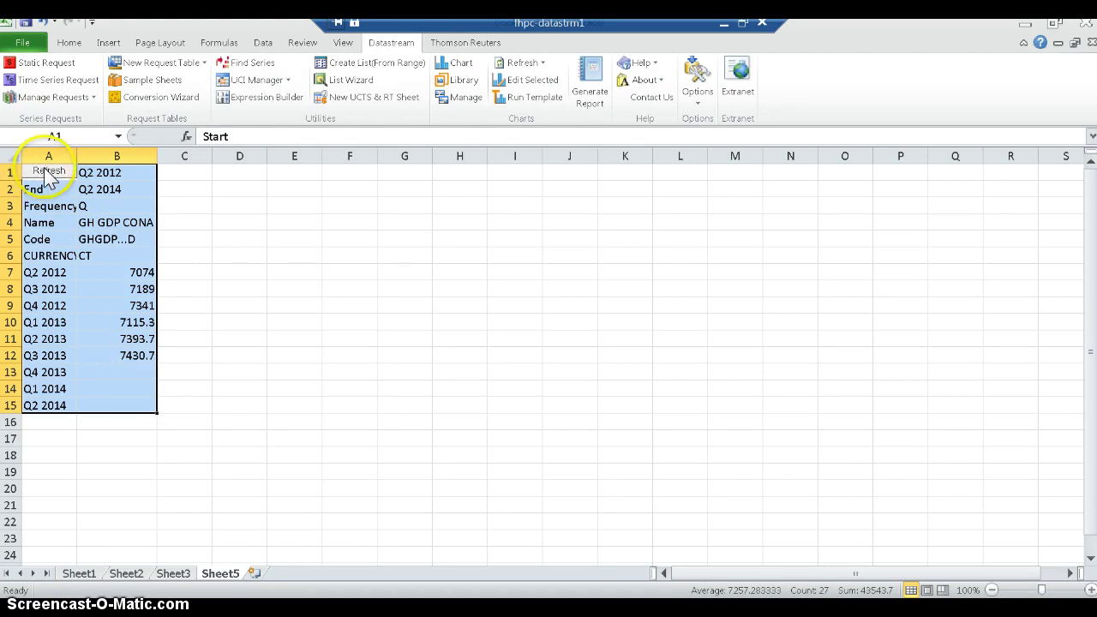
right_click(53, 178)
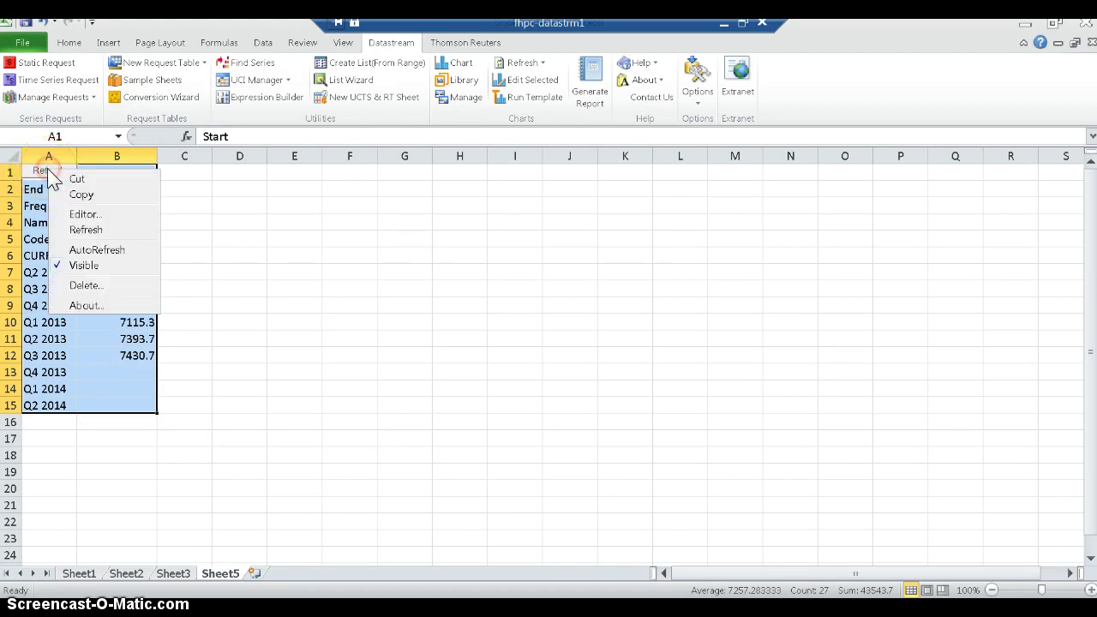
click(86, 215)
click(193, 203)
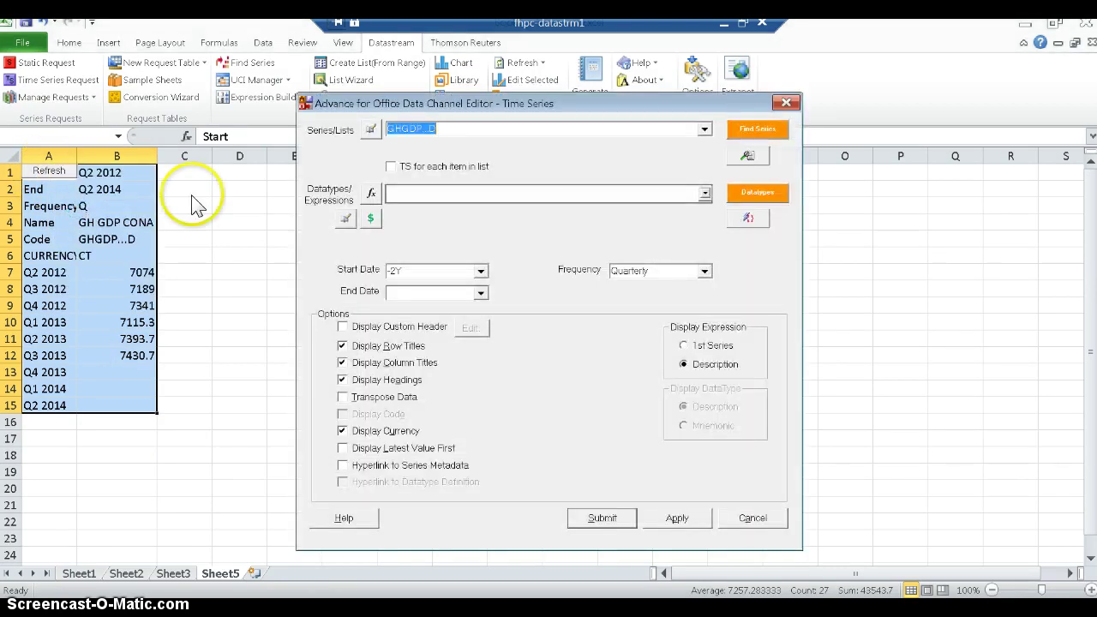
click(750, 125)
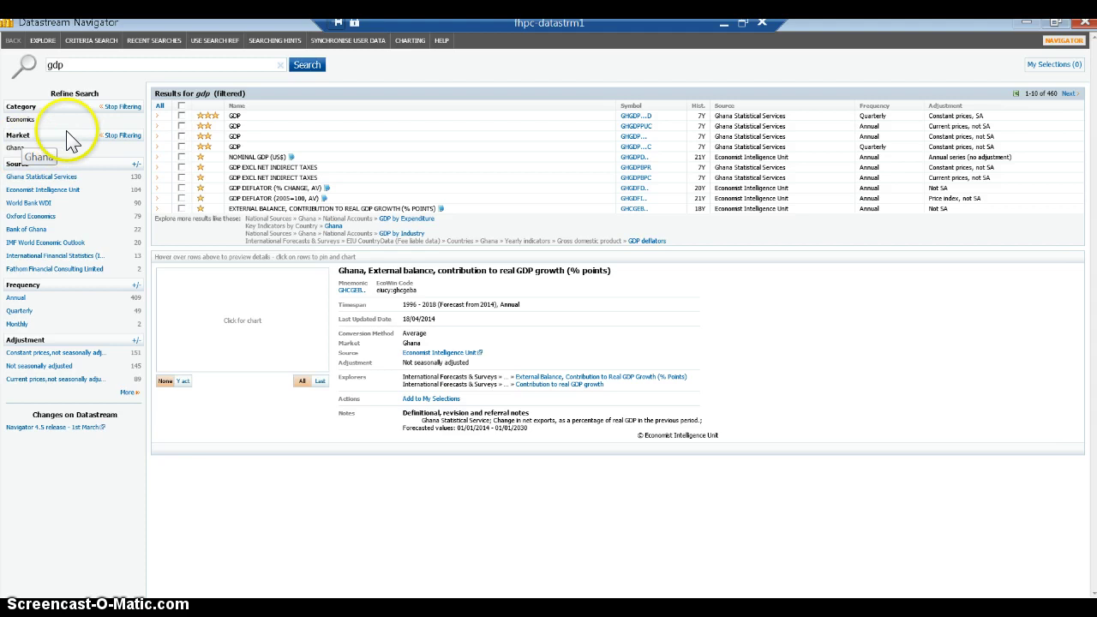
Step: Replace the Ghana market filter on the GDP results with Chile
click(120, 137)
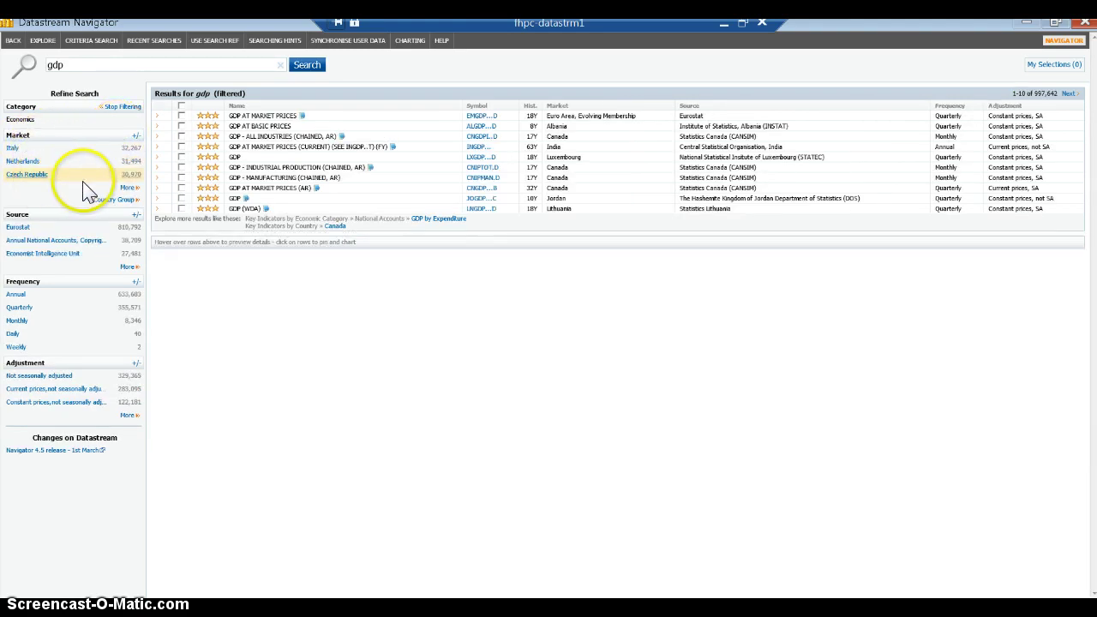
click(126, 188)
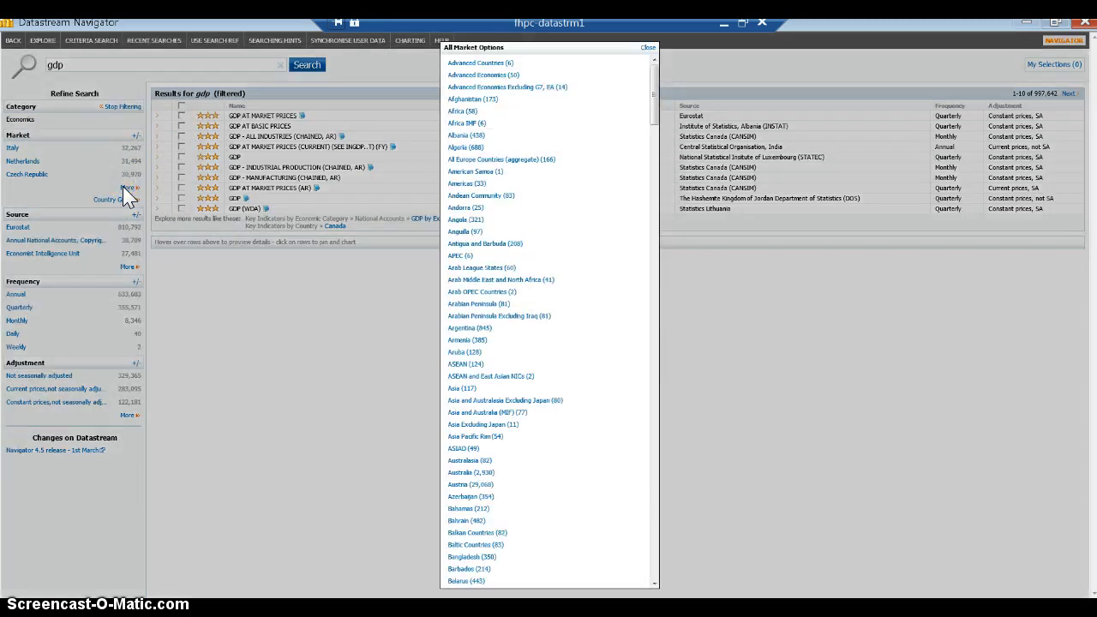
click(651, 140)
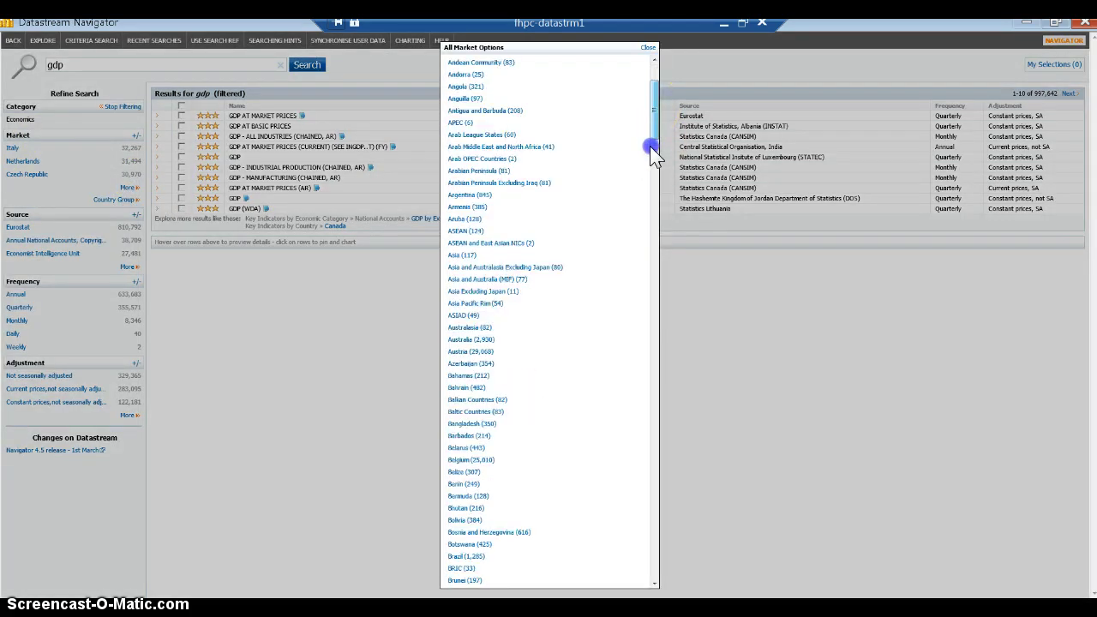
scroll(653, 180, down, 5)
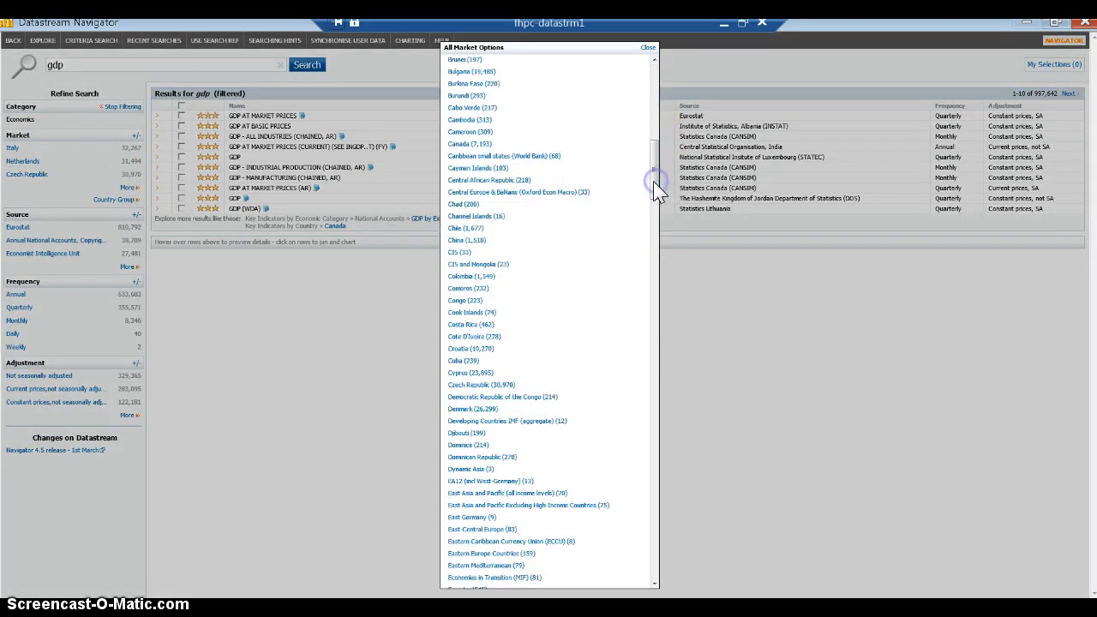
click(454, 228)
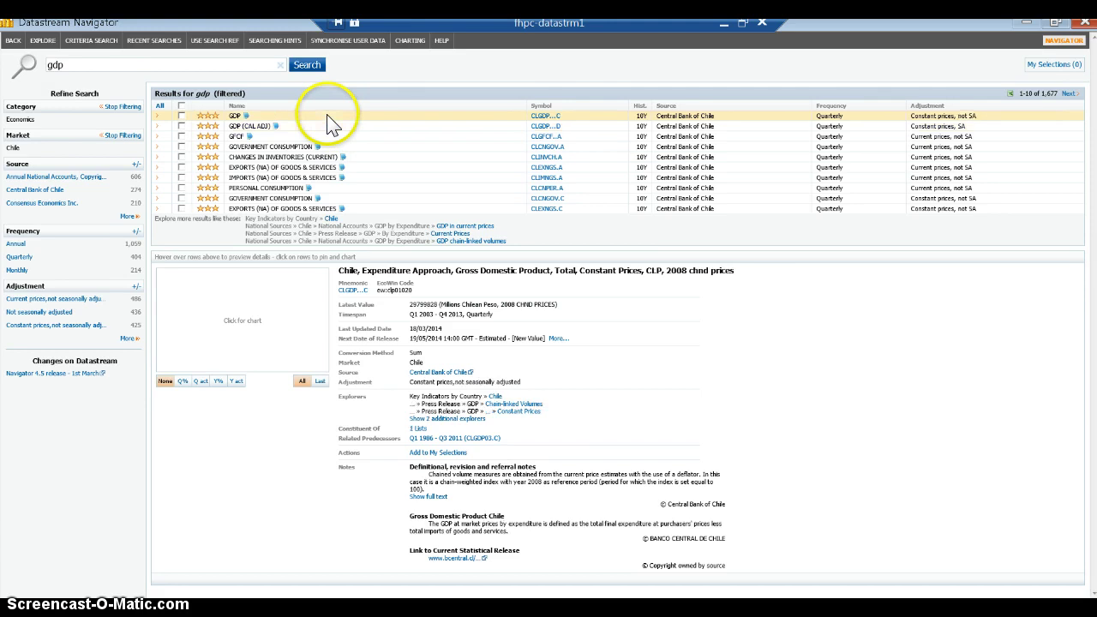
Step: Select Chile's quarterly constant-price, not seasonally adjusted GDP series (CLGDP...C), chart it and add it to the request
click(181, 116)
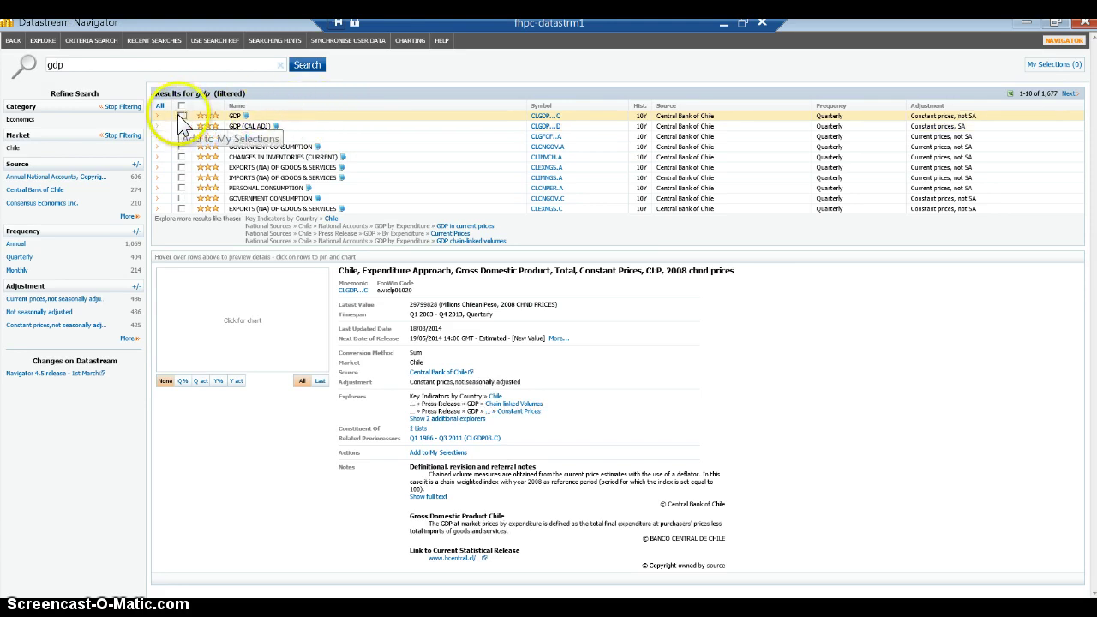
click(319, 112)
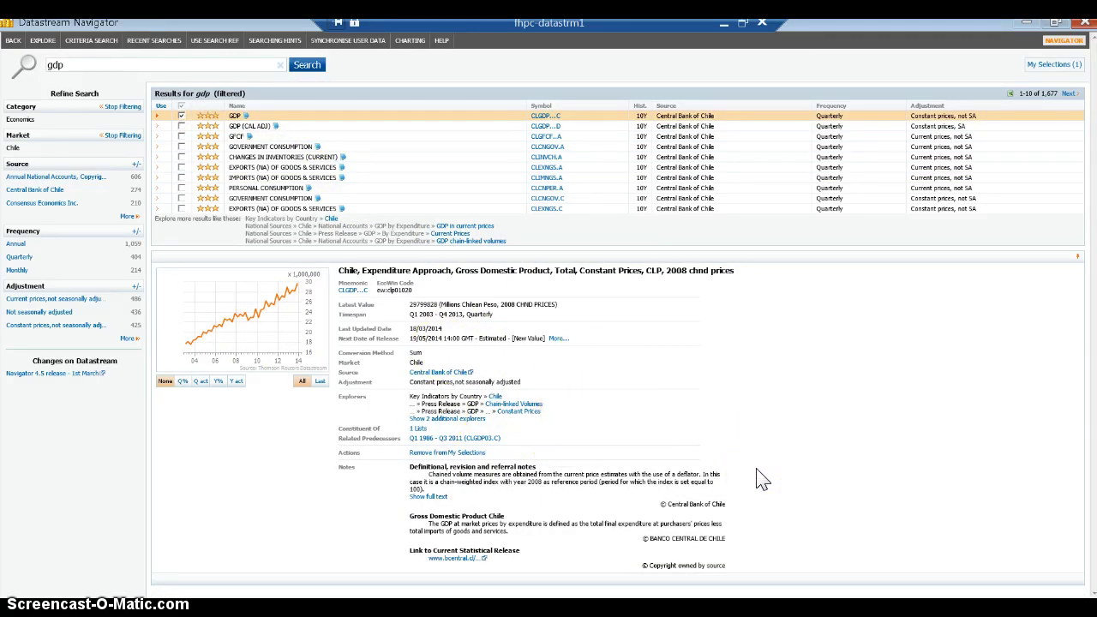
click(161, 106)
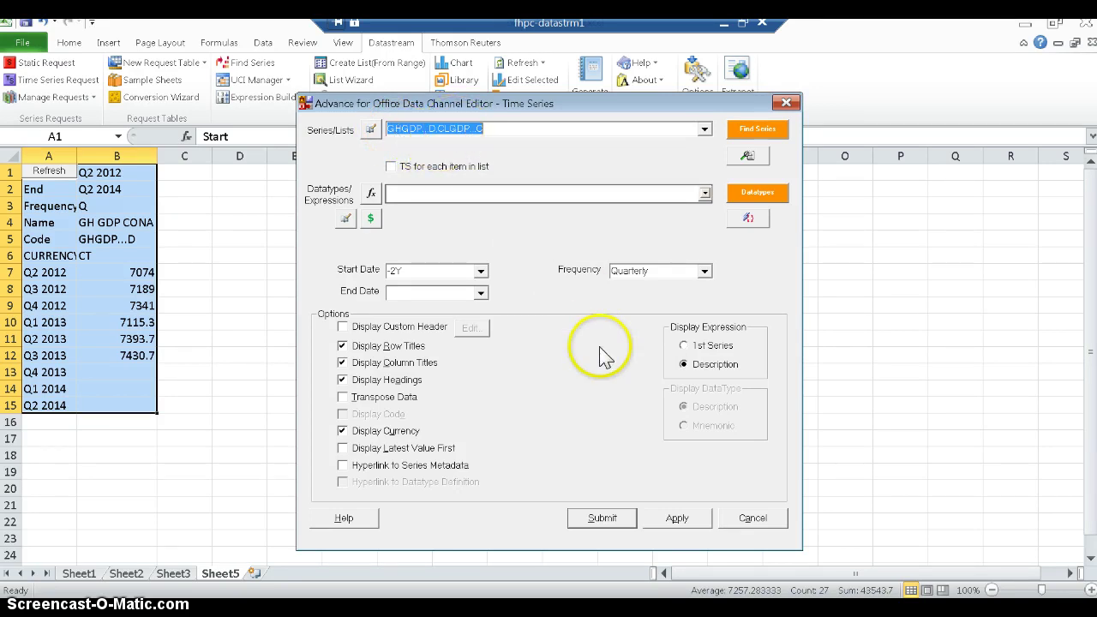
Step: Submit the request with both the Ghana and Chile series and fit column C's width to its contents
click(585, 519)
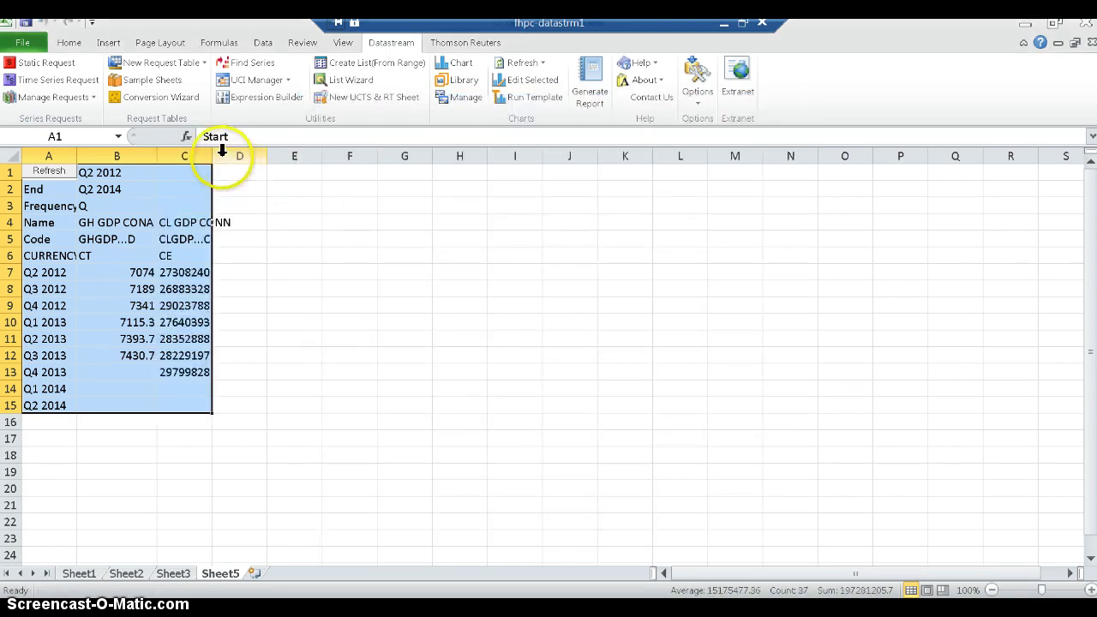
drag(211, 156, 211, 156)
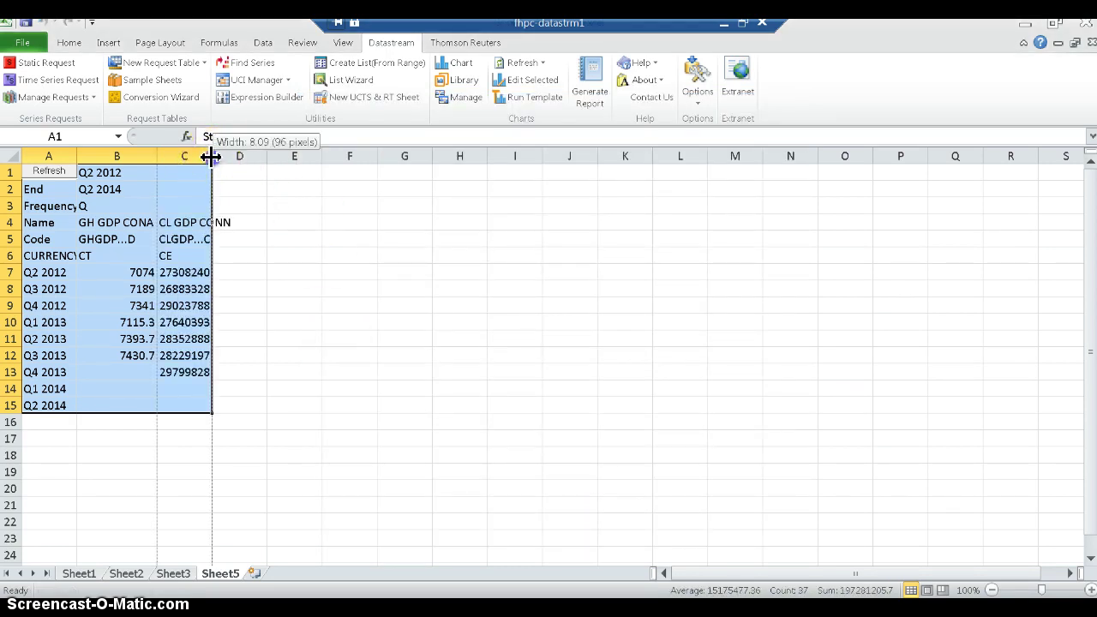
double_click(211, 156)
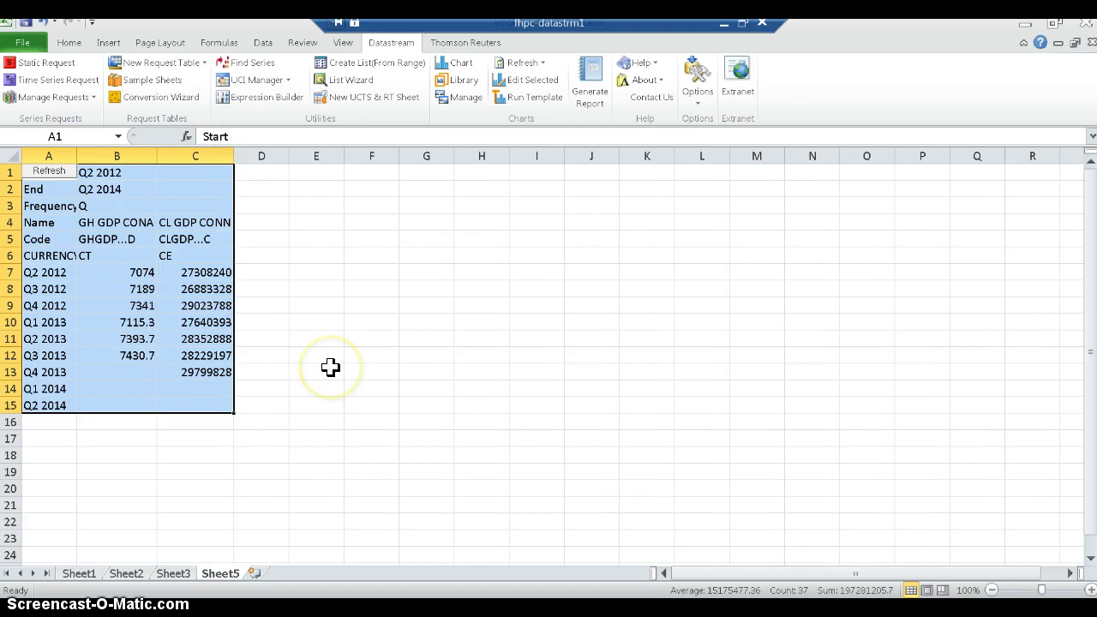
Step: Reopen the combined Ghana and Chile time series request for editing
right_click(64, 169)
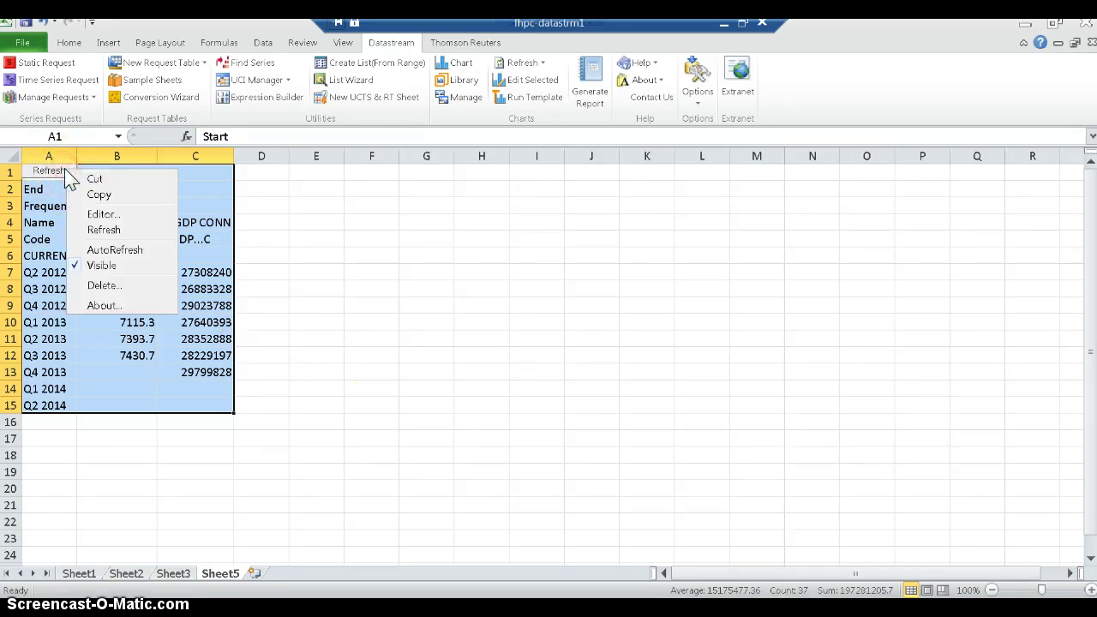
click(103, 213)
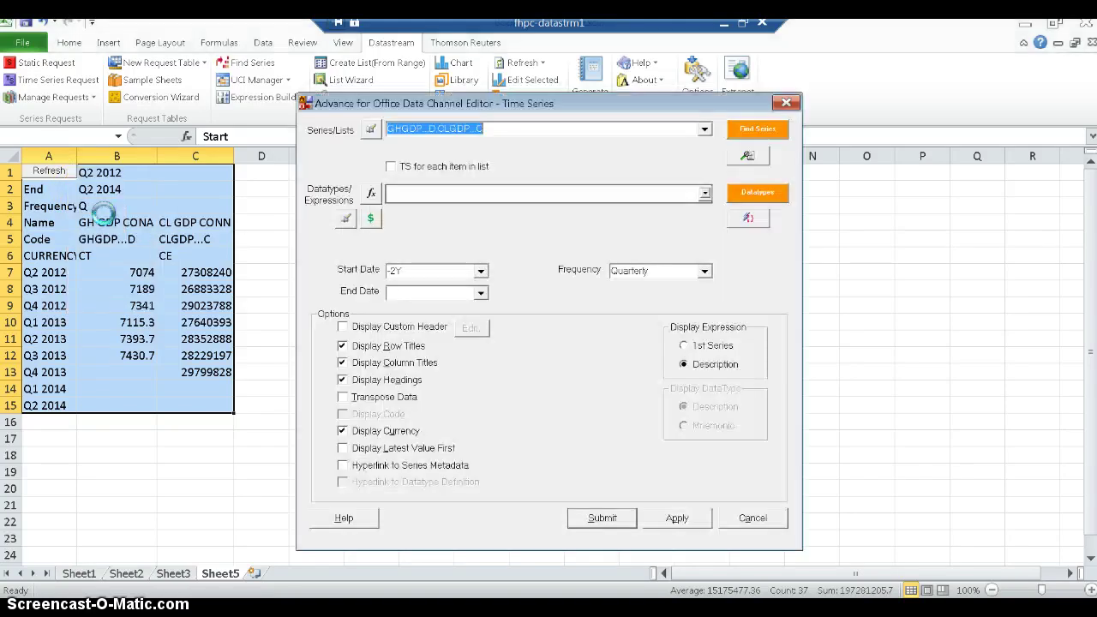